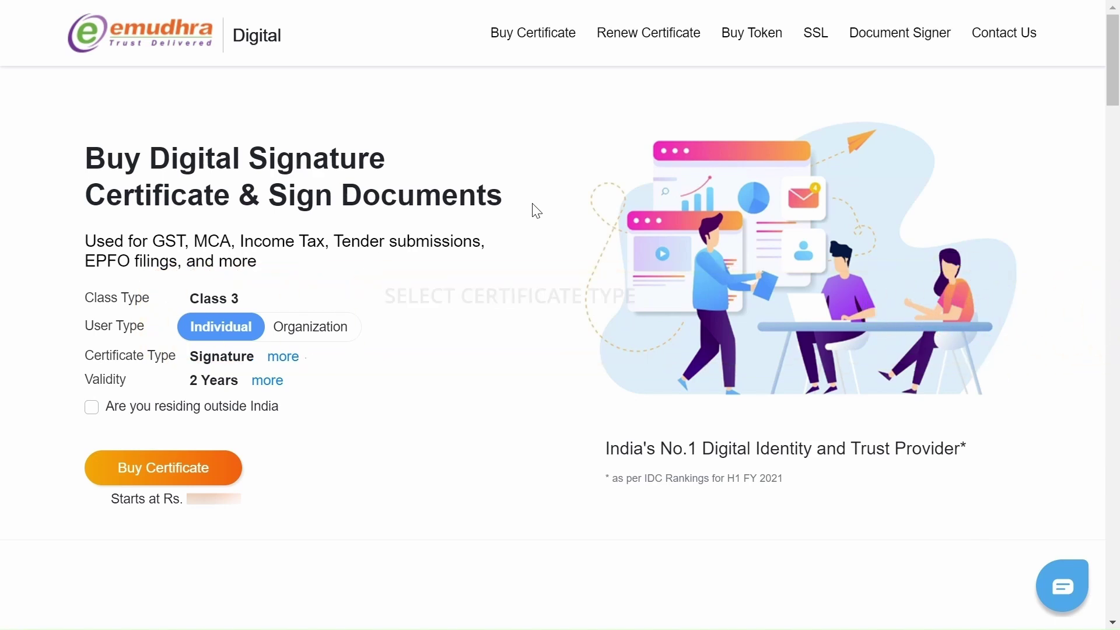
Step: Keep Signature as the certificate type with 2 Years validity
click(286, 358)
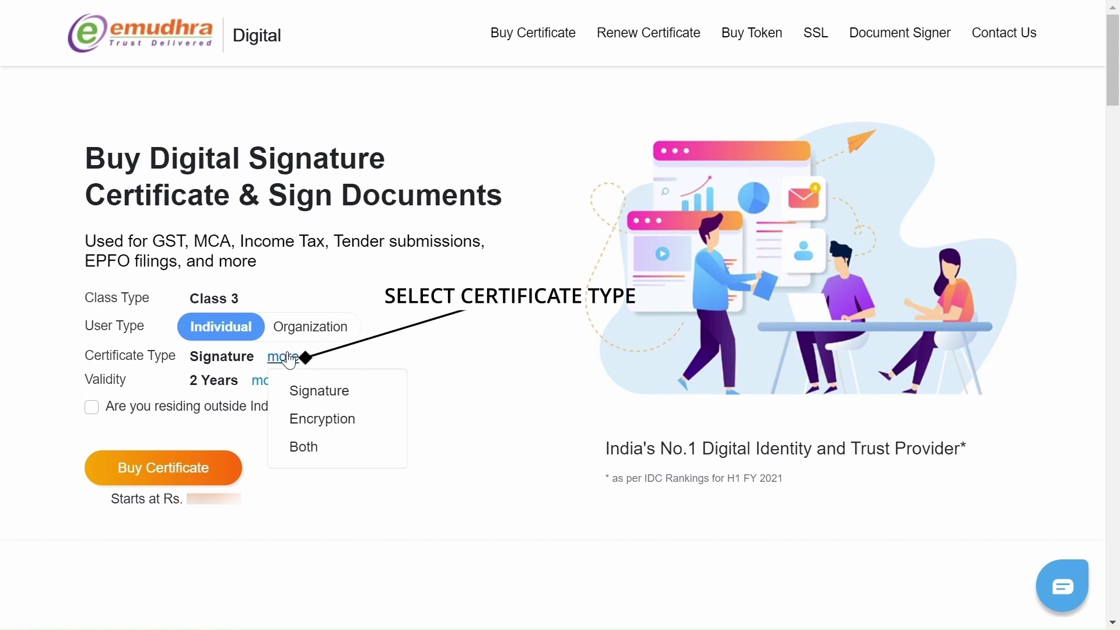
click(290, 362)
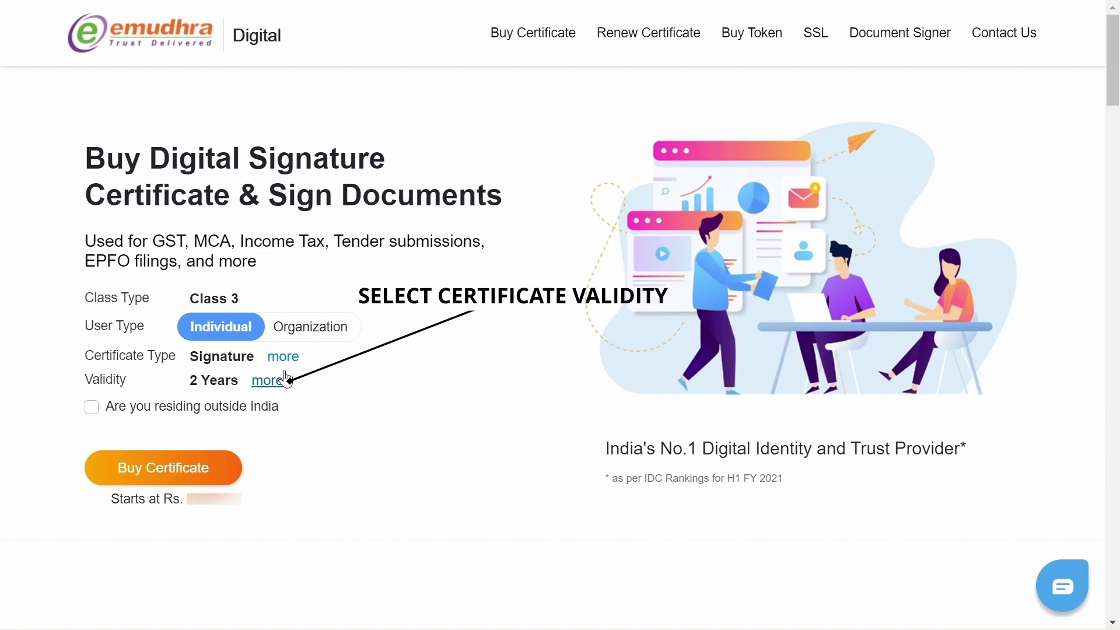
click(283, 382)
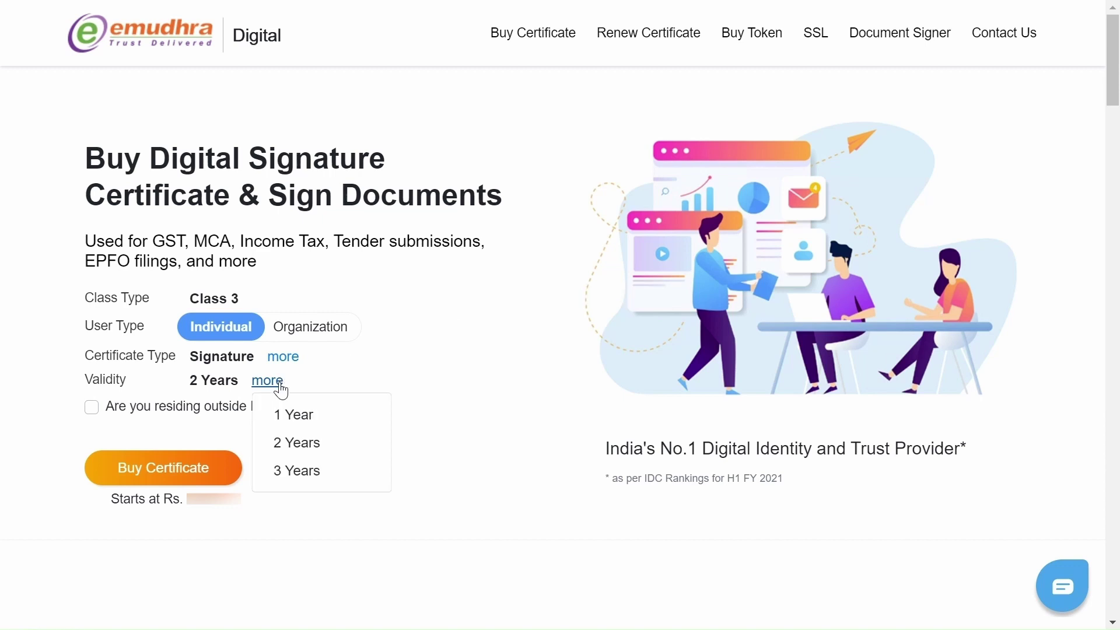
click(280, 385)
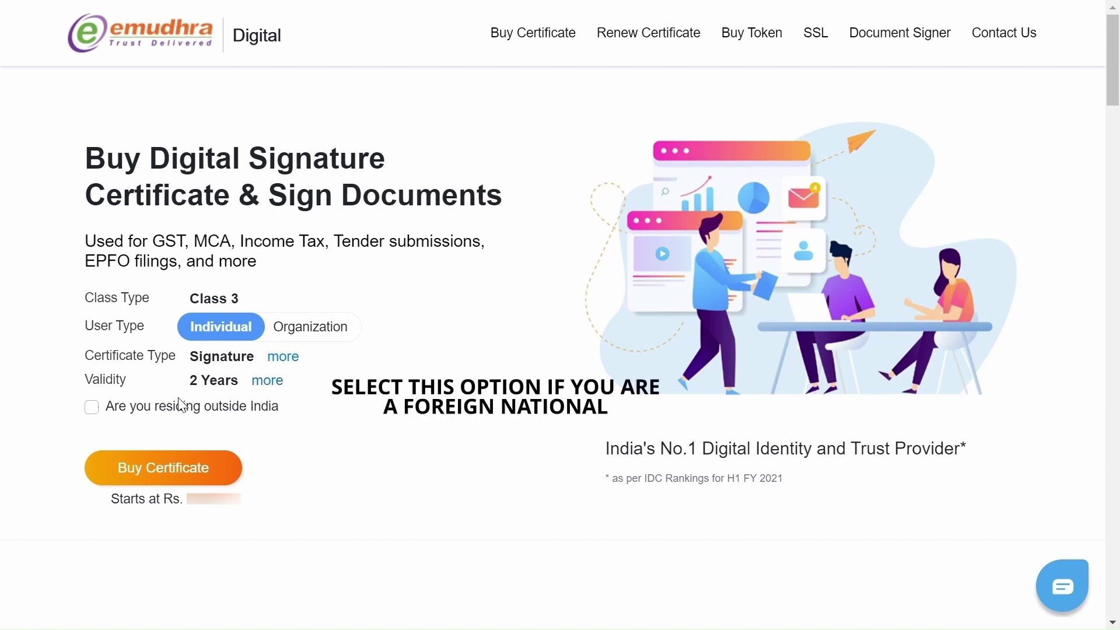
Step: Leave the residing-outside-India option unchecked and start buying the certificate
click(89, 408)
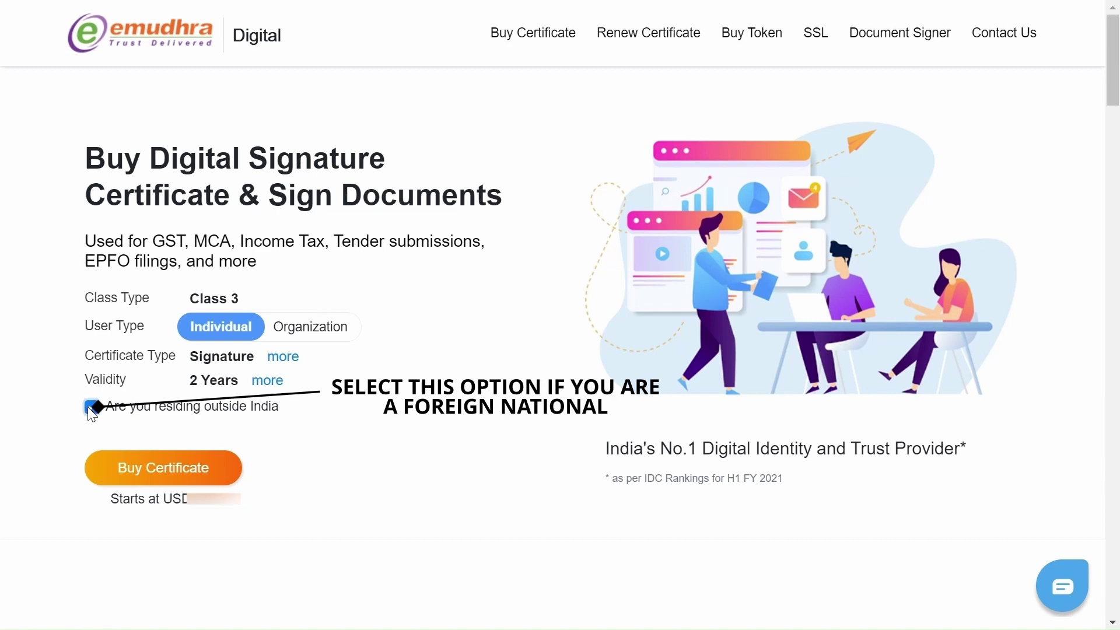
click(89, 407)
click(184, 485)
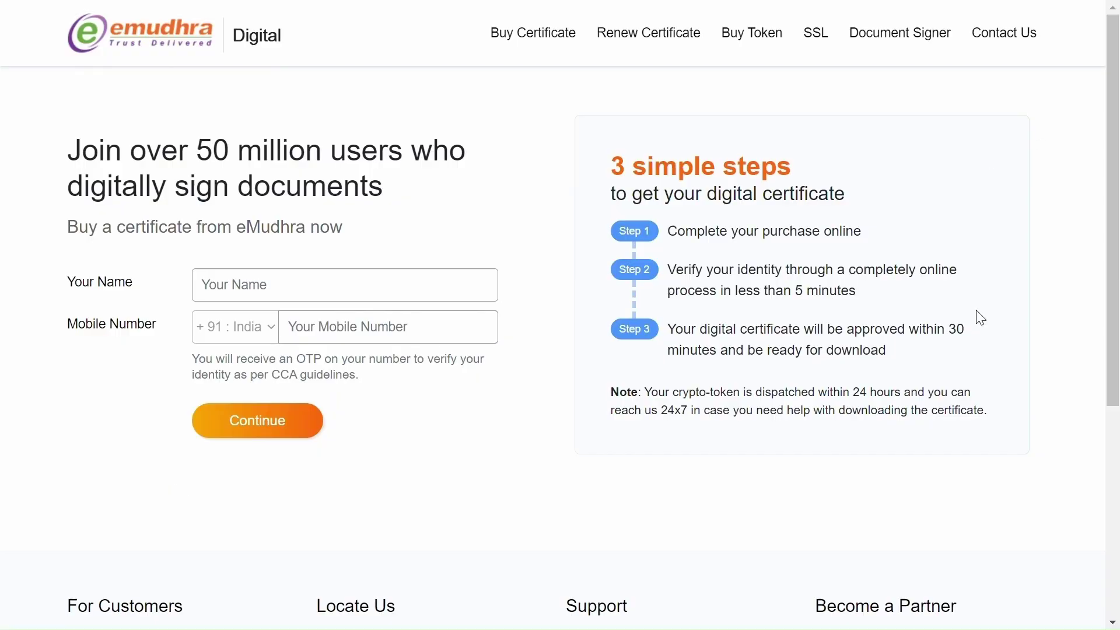
Step: Enter the applicant's name and mobile number, then verify the OTP sent to that number
click(313, 293)
text(xyz)
click(332, 332)
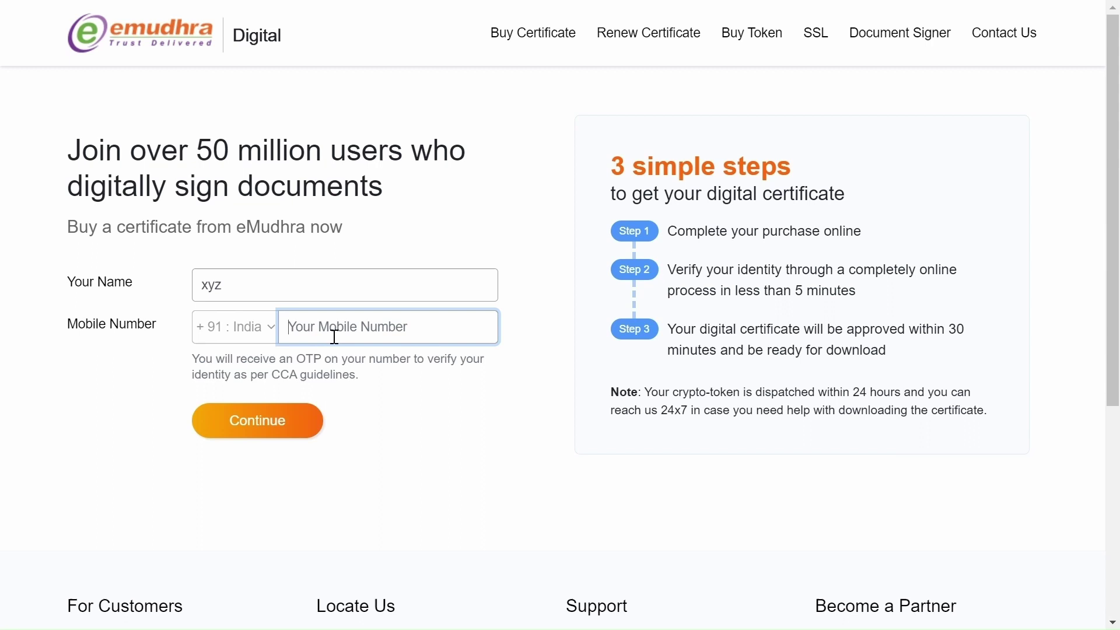
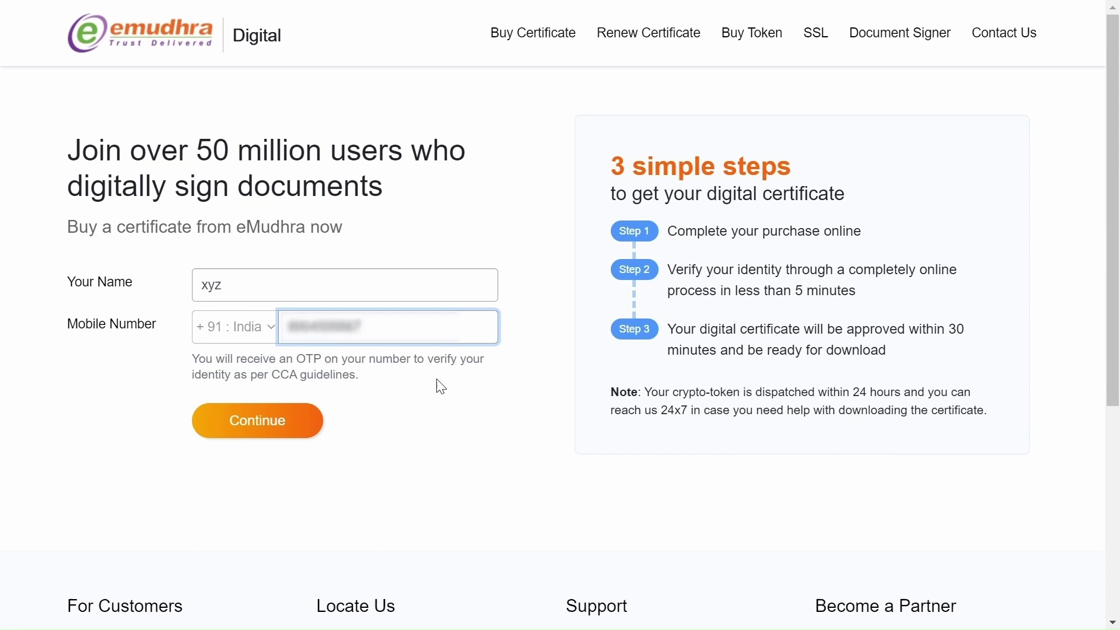
click(309, 419)
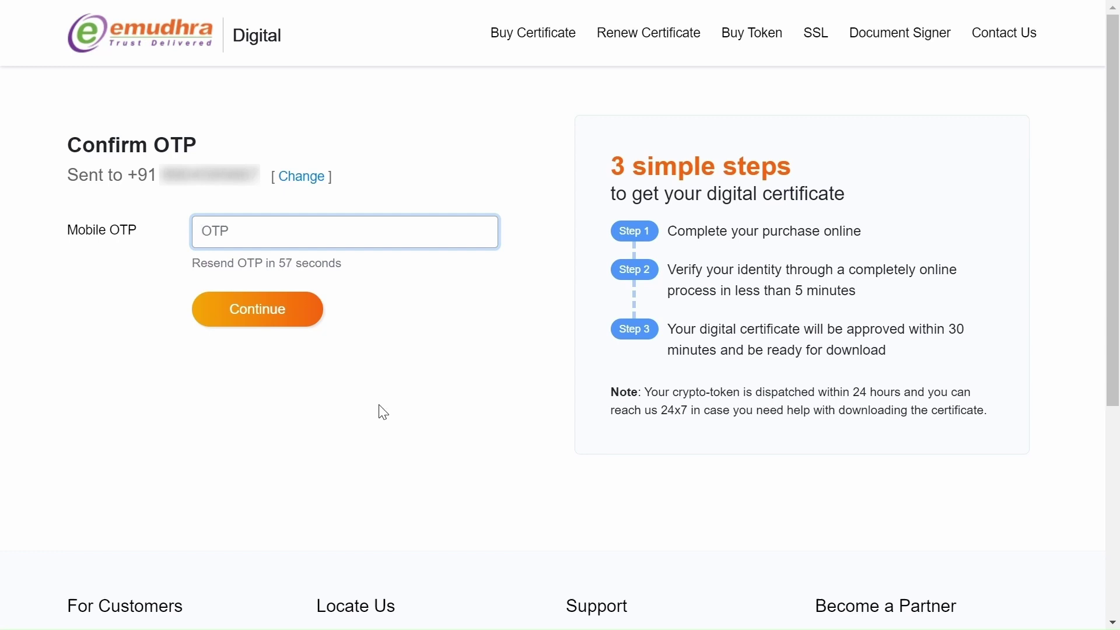
text(123456)
click(300, 314)
Step: Fill in the billing e-mail and company 'emudhra ltd', marking that no GSTIN is available
scroll(560, 315, down, 2)
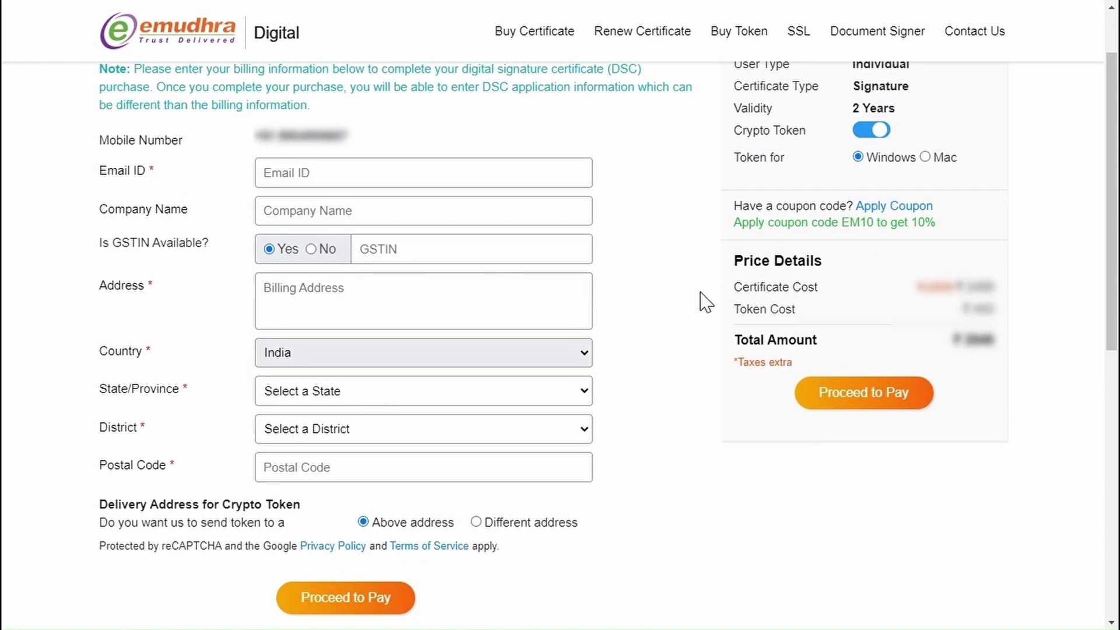
click(399, 184)
text(@outlook.com)
key(Tab)
text(emudhra ltd)
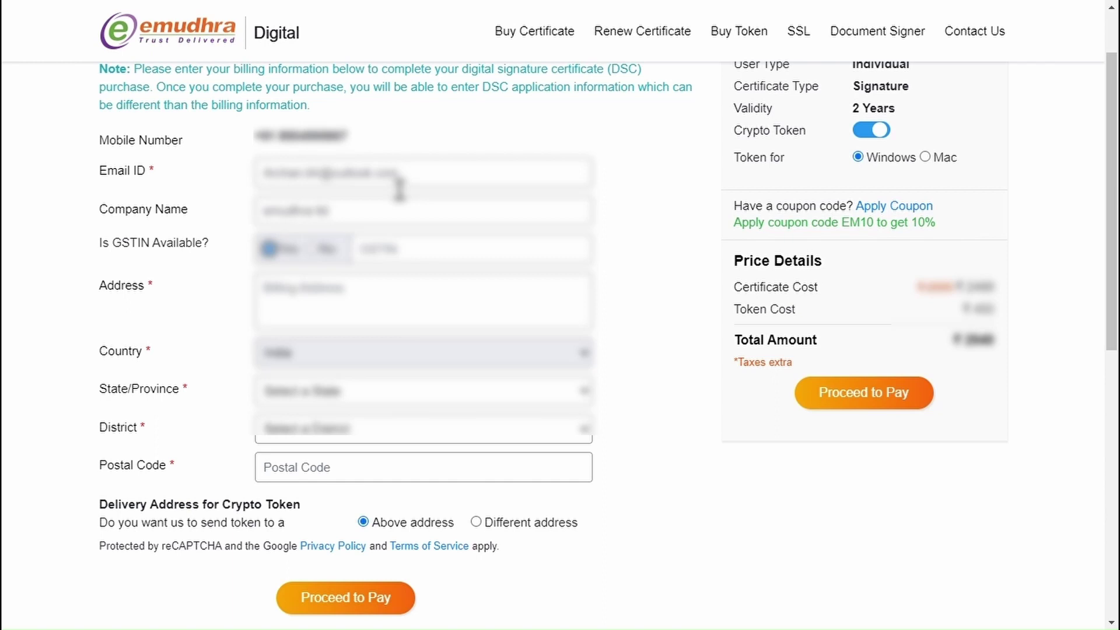
click(325, 250)
Step: Enter 'test address', Karnataka, Bengaluru, postal code 560103, and proceed to payment
click(341, 301)
text(test address)
key(Tab)
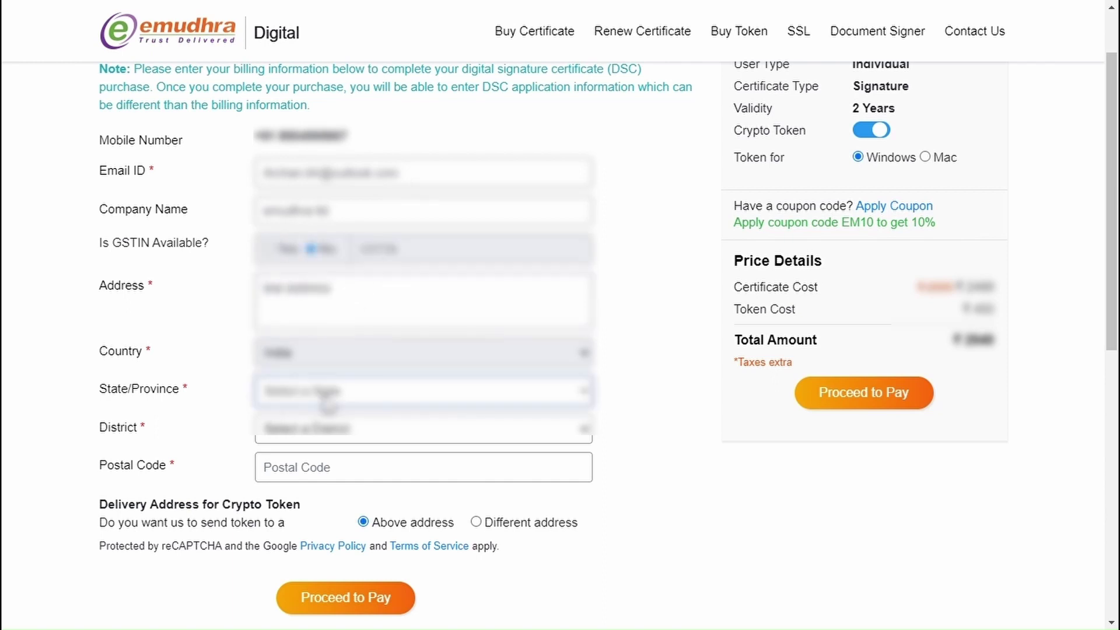
key(k)
key(Tab)
key(b)
key(Tab)
text(560103)
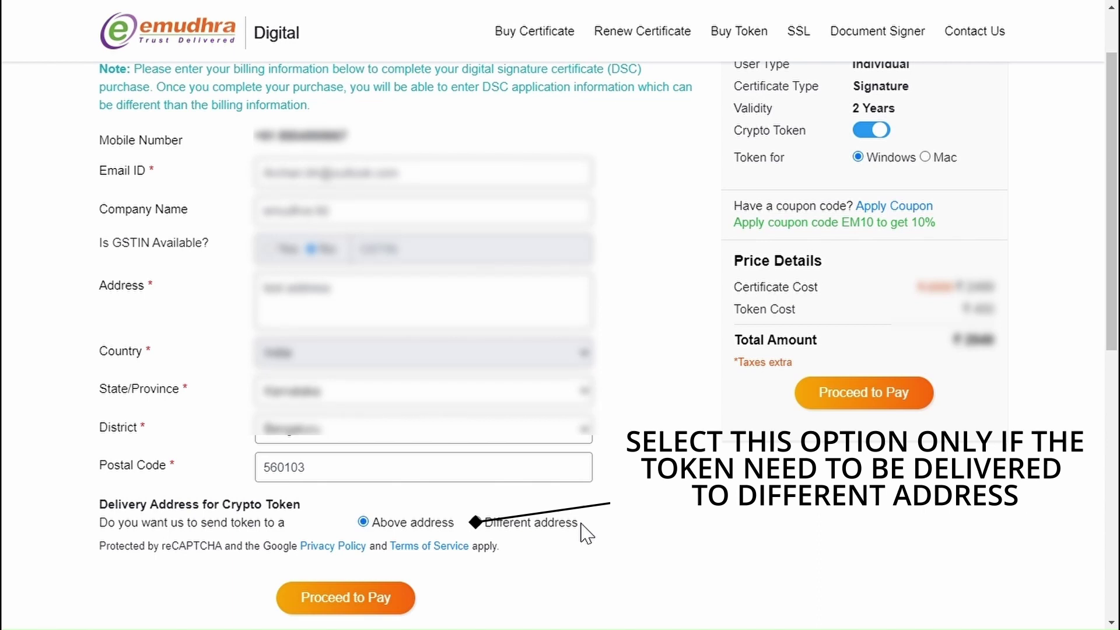
click(381, 605)
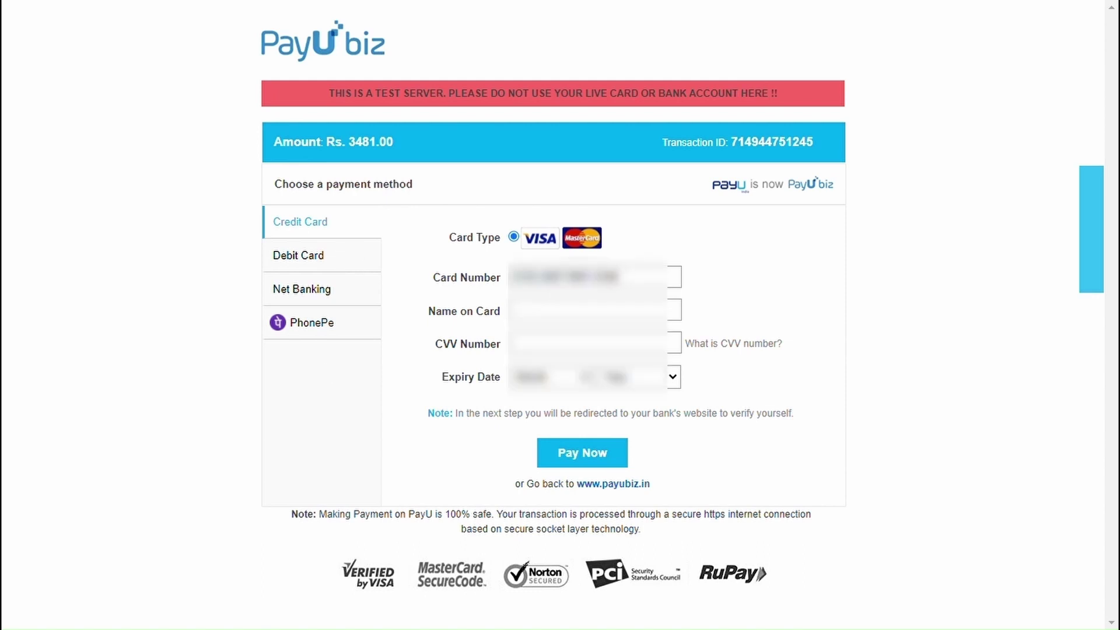
Step: Enter the card CVV and cardholder name, then pay Rs. 3481.00
click(525, 344)
text(123)
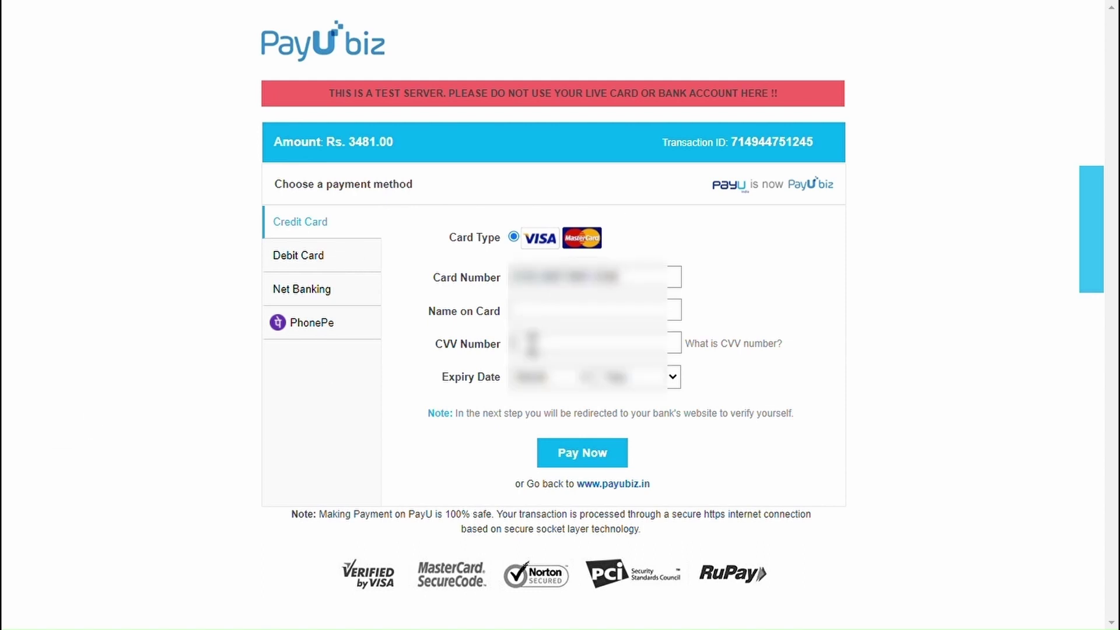
click(571, 311)
text(abc)
click(554, 457)
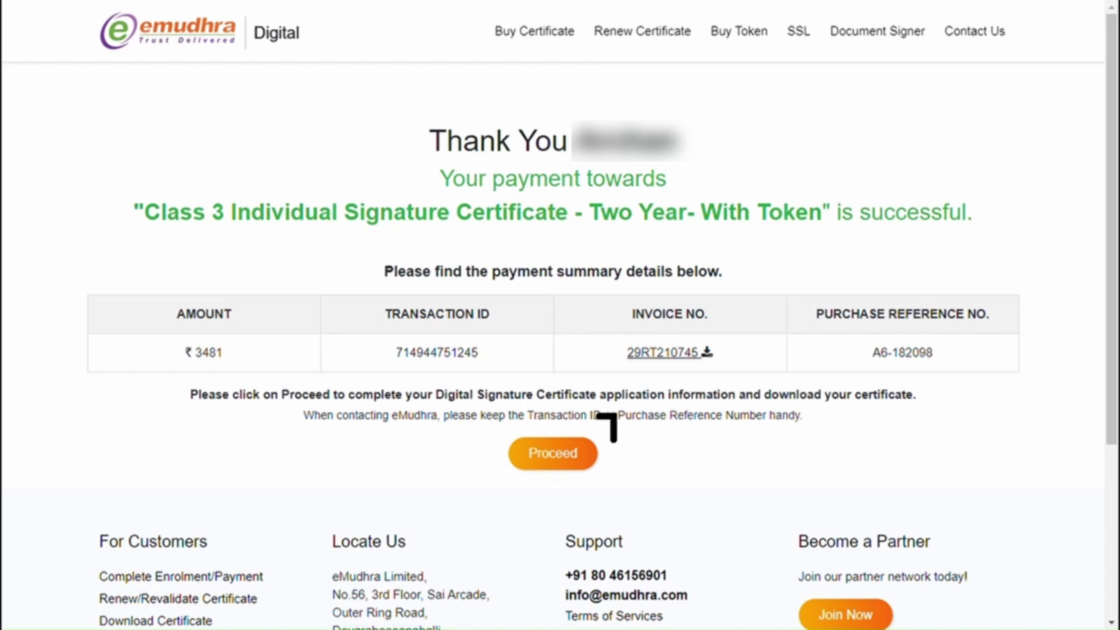
Step: Continue from the Thank You page to Enrol & Apply DSC
click(553, 454)
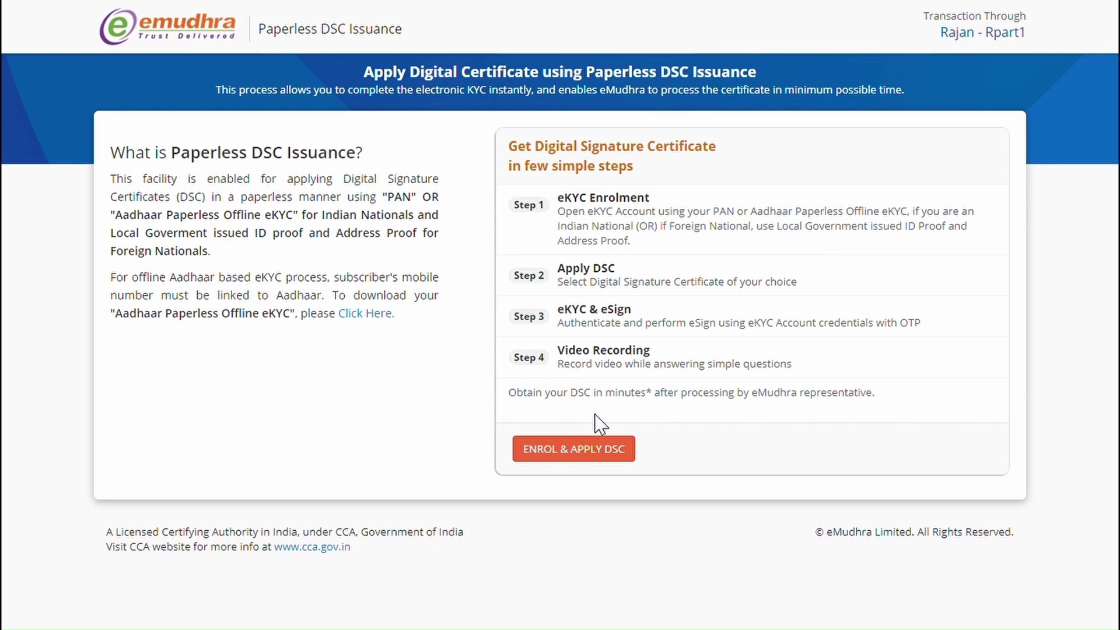
click(593, 452)
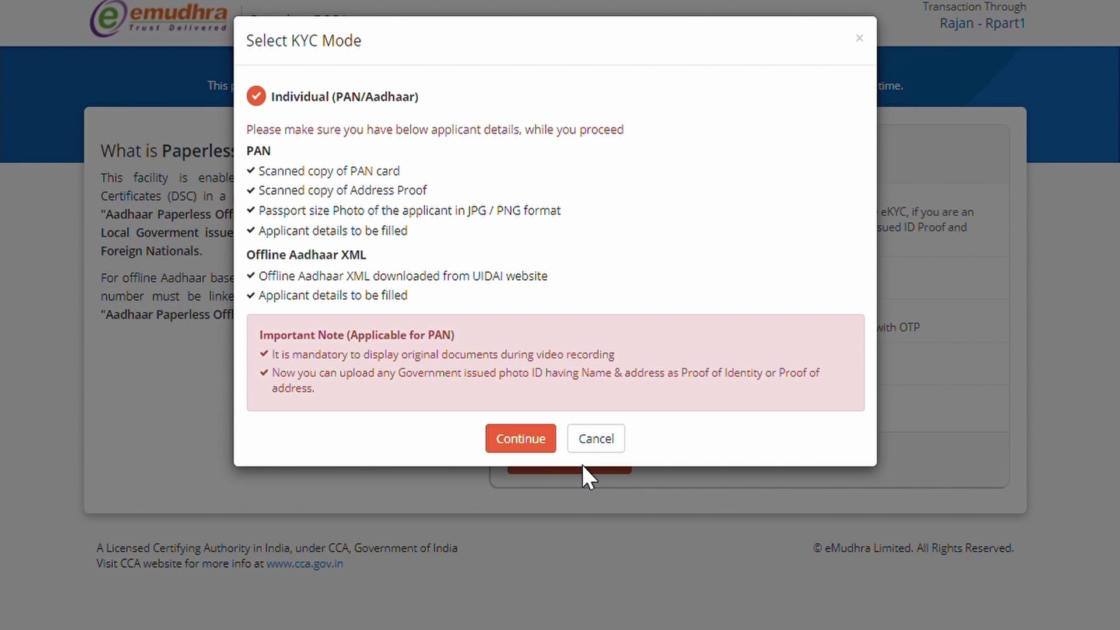
Step: Confirm Individual (PAN/Aadhaar) KYC mode and set the download password challenge code twice
click(538, 440)
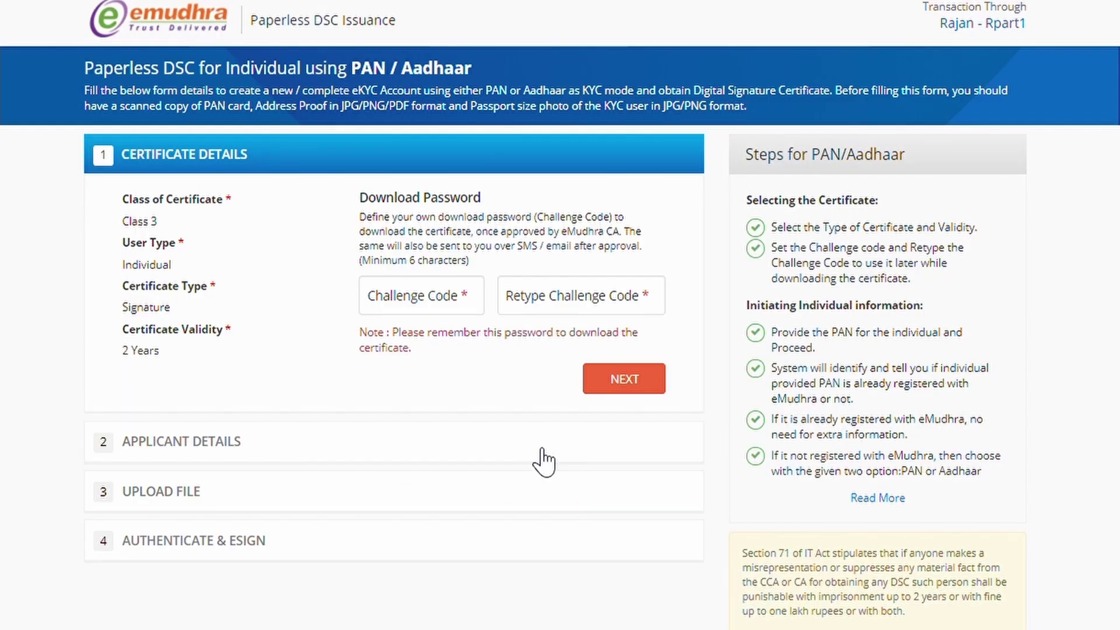
click(446, 308)
text(•••••)
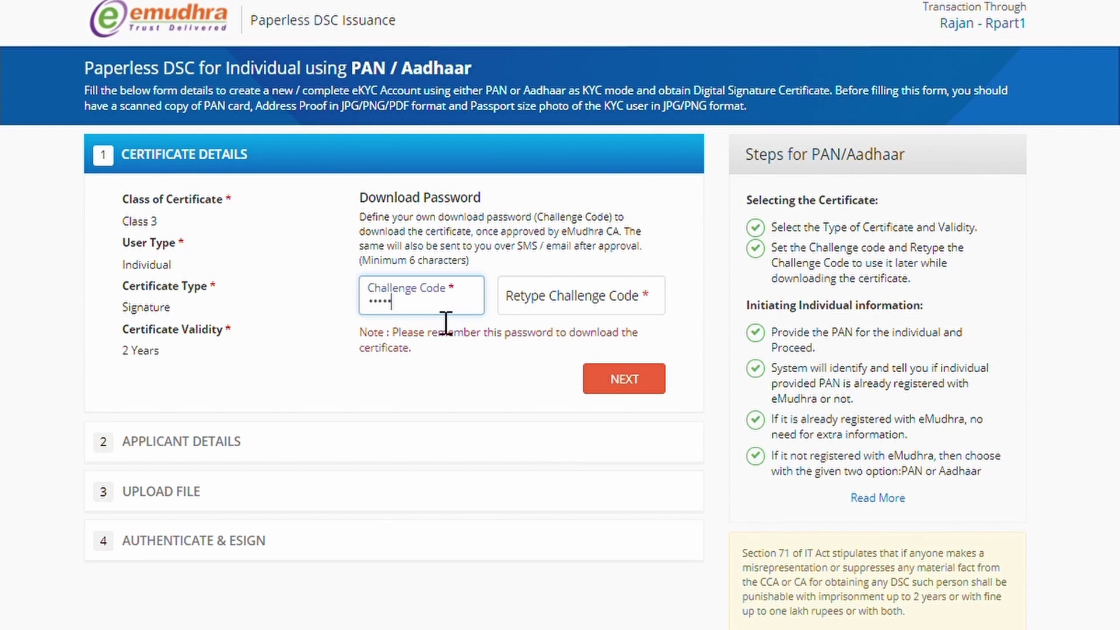
text(•)
key(Tab)
text(•)
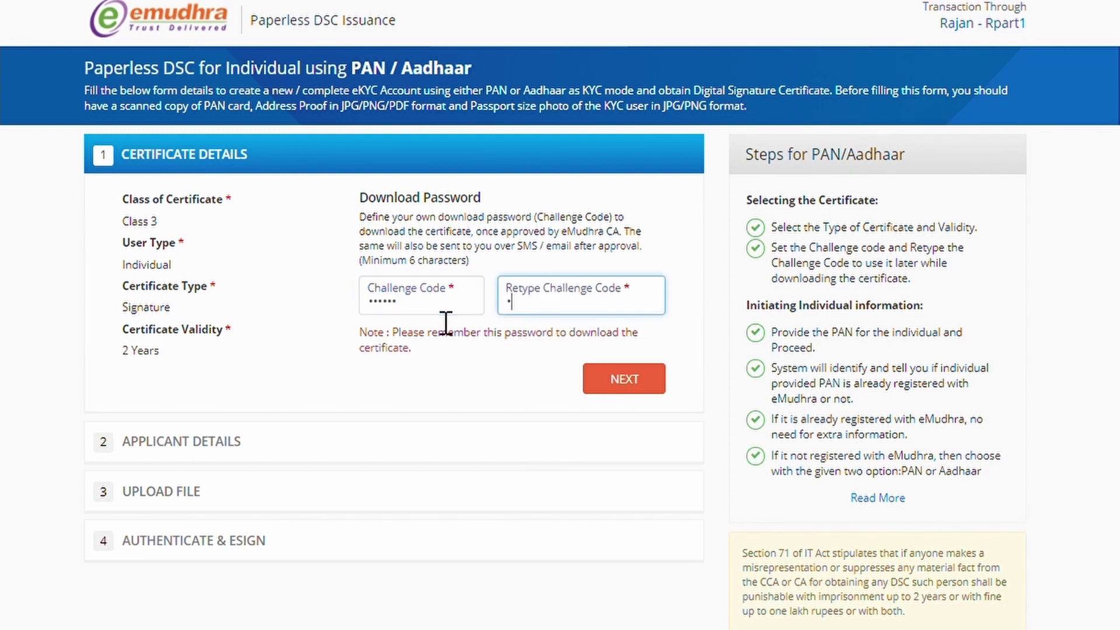
text(•••••)
Step: Enter the applicant's PAN and proceed with the application
click(589, 377)
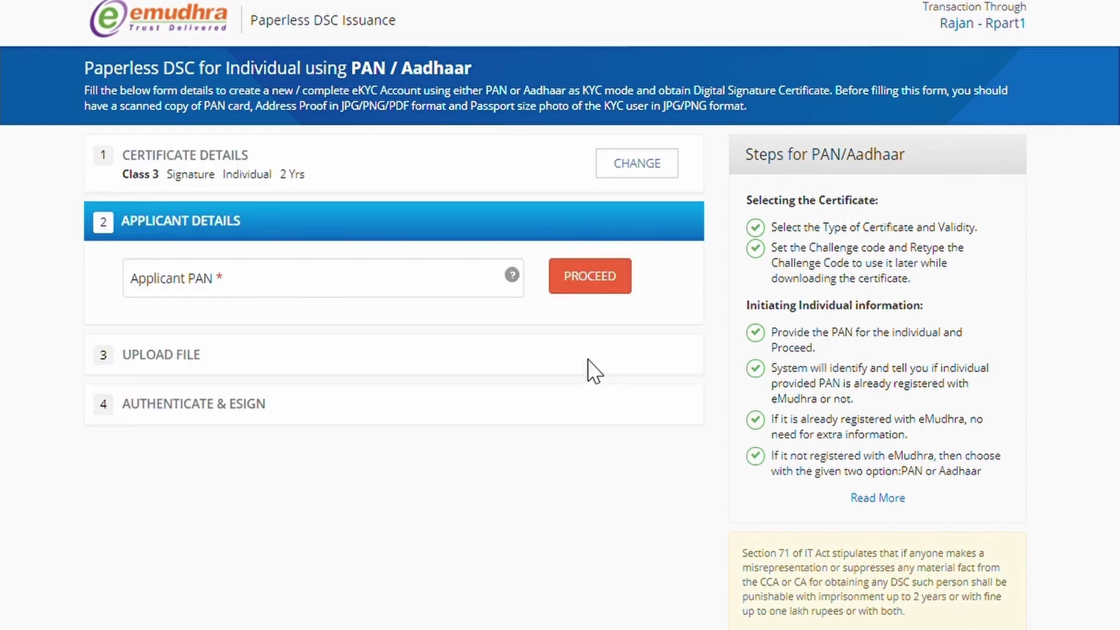
click(447, 298)
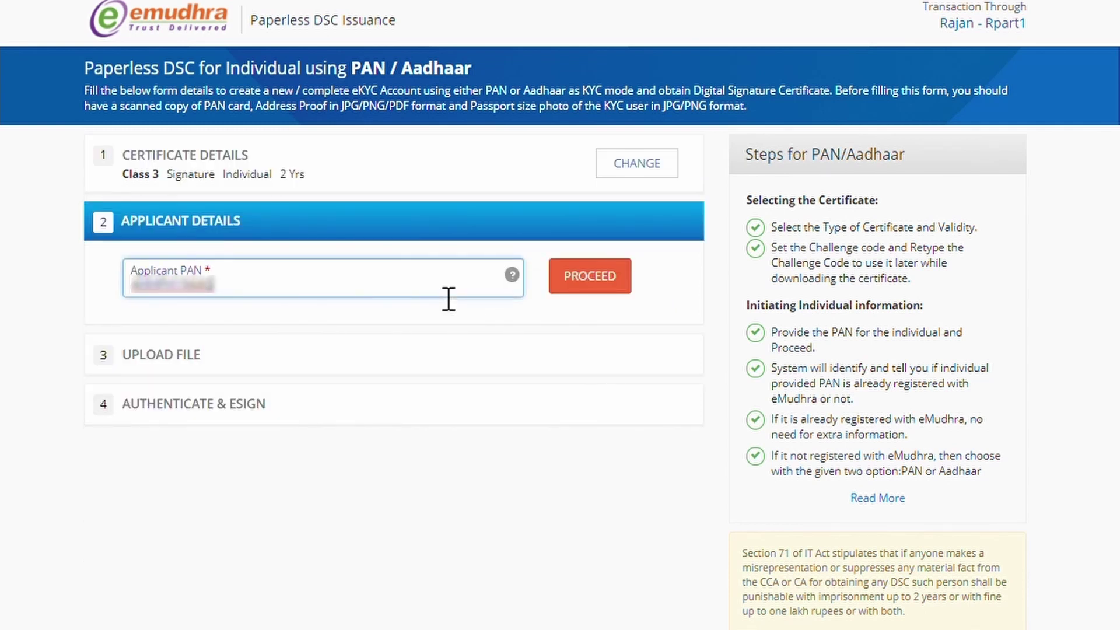
click(575, 282)
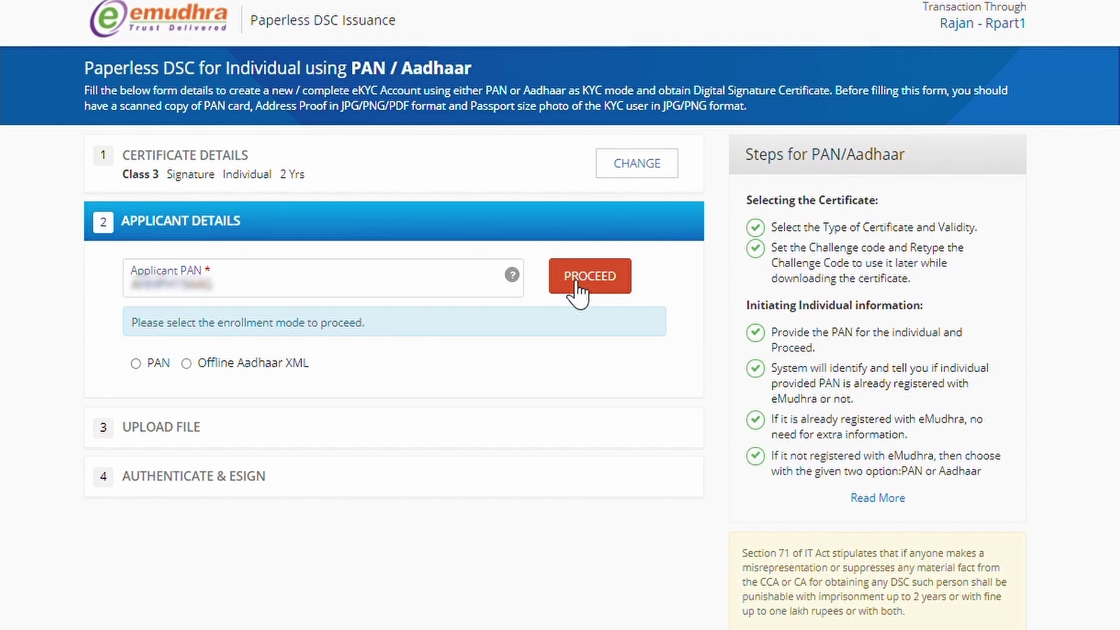
Step: Upload the offline Aadhaar XML zip with share code, mobile and email, skip login setup, and submit
click(214, 367)
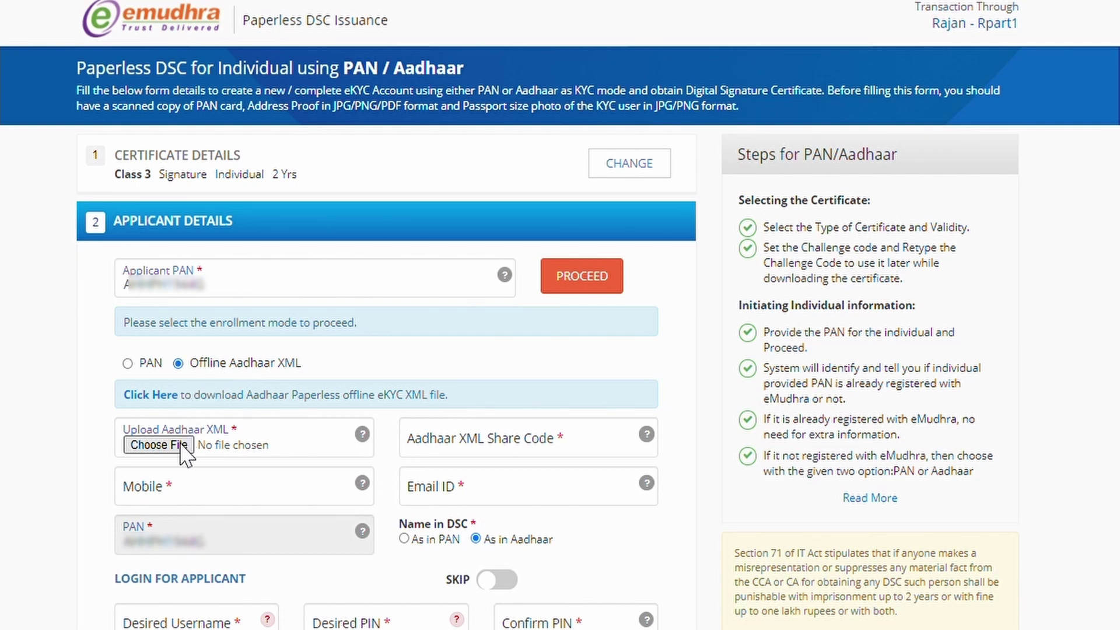
click(159, 445)
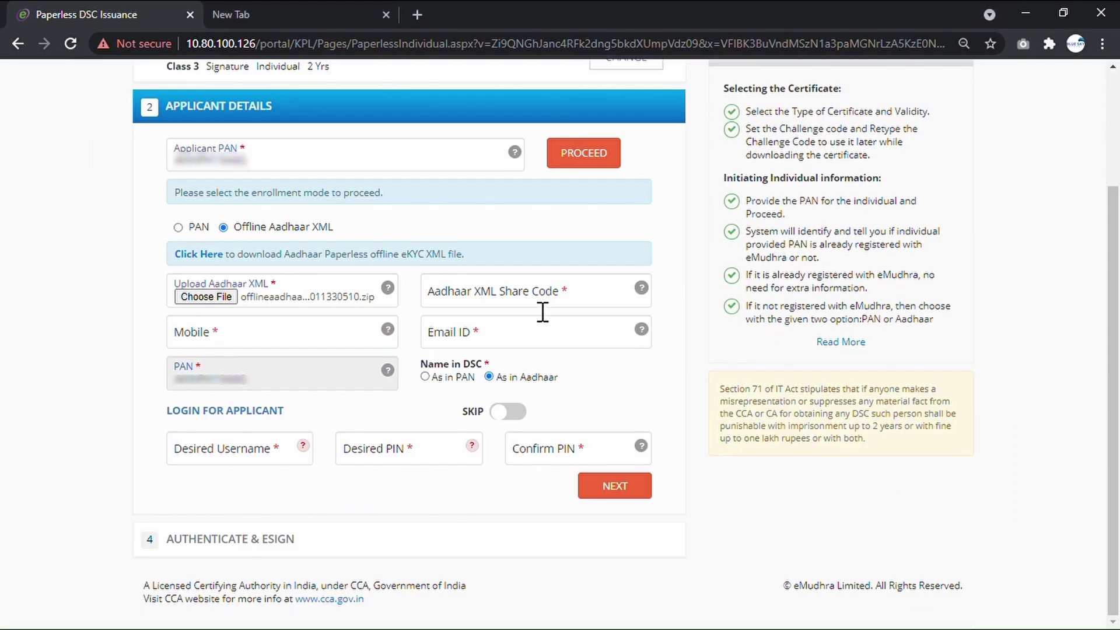
click(543, 309)
text(1234)
key(Tab)
text(9876543210)
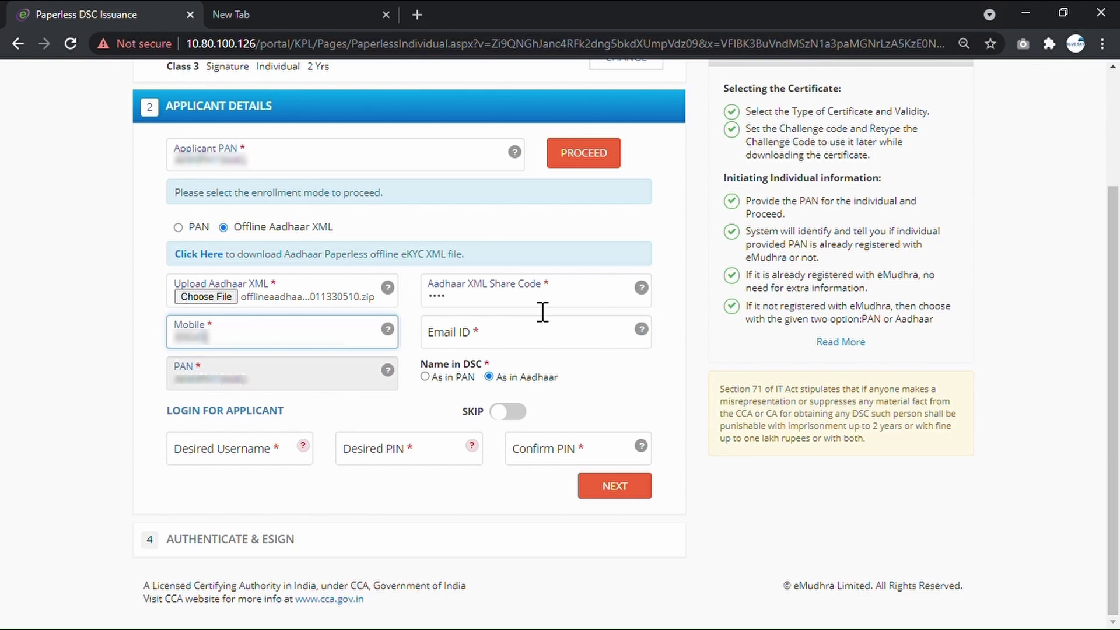
key(Tab)
text(user@gmail.com@gmail.com)
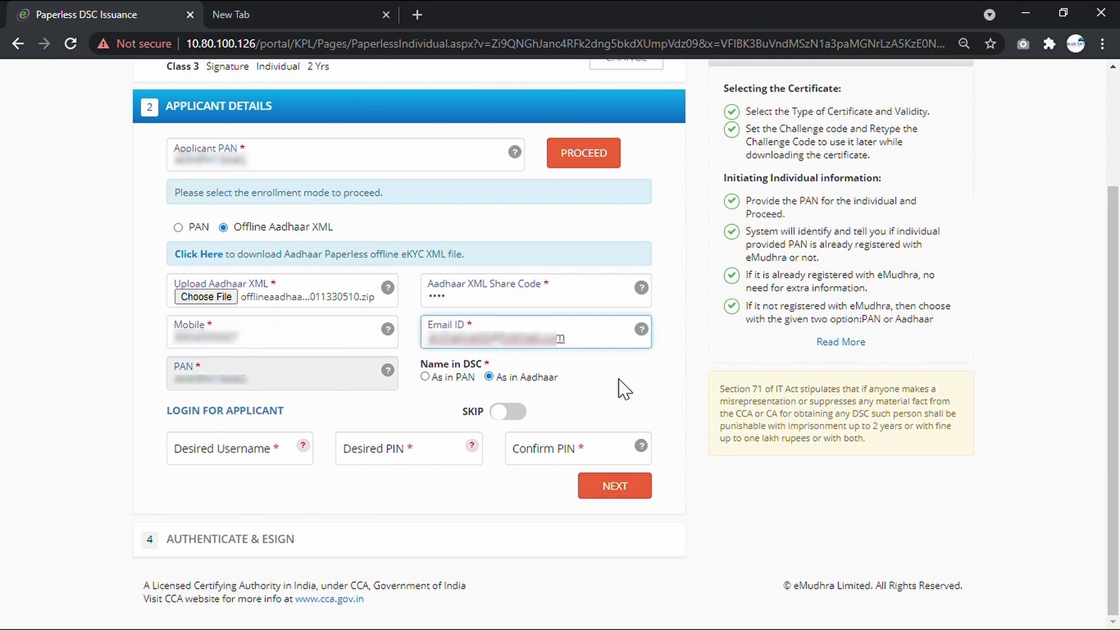
click(520, 411)
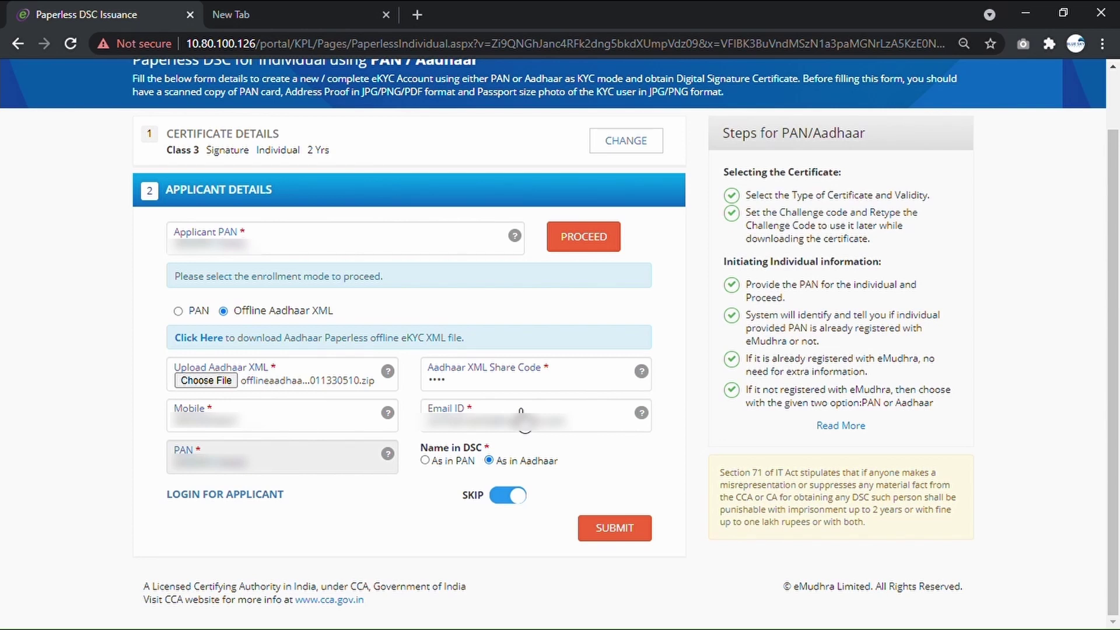
click(622, 542)
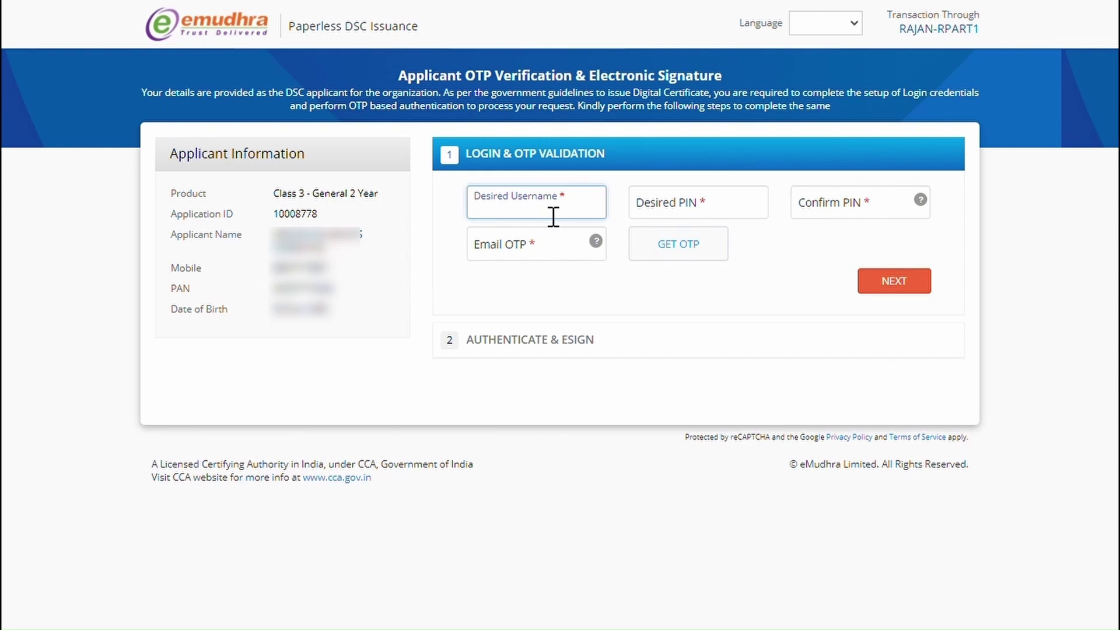
Step: Set the desired username and PIN, then verify the email one-time code
text(test123)
key(Tab)
text(123456)
key(Tab)
text(123456)
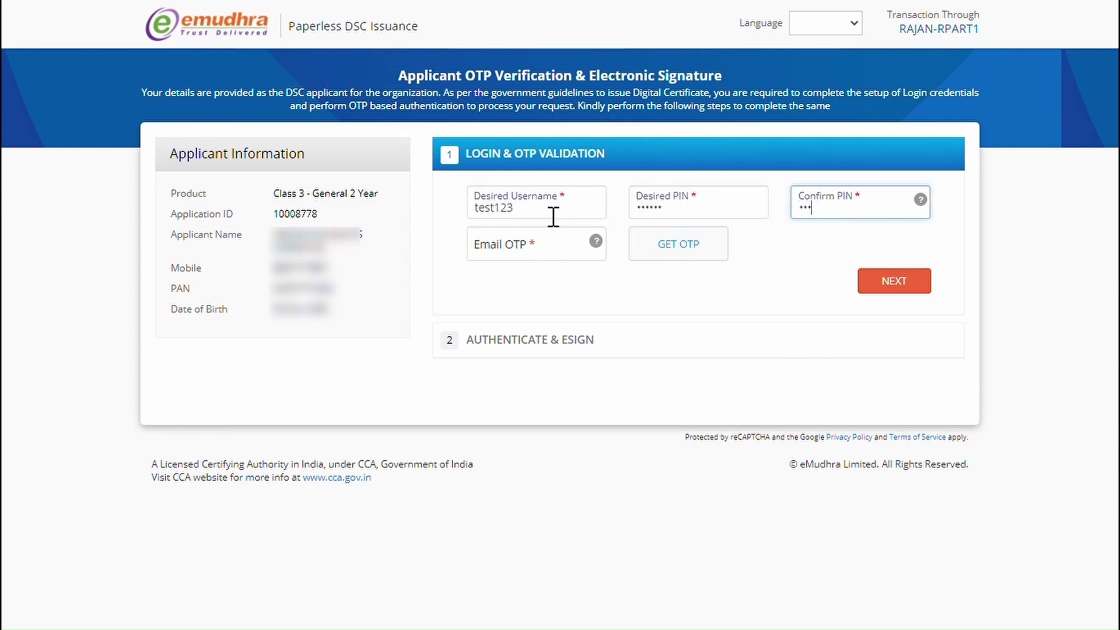
click(671, 248)
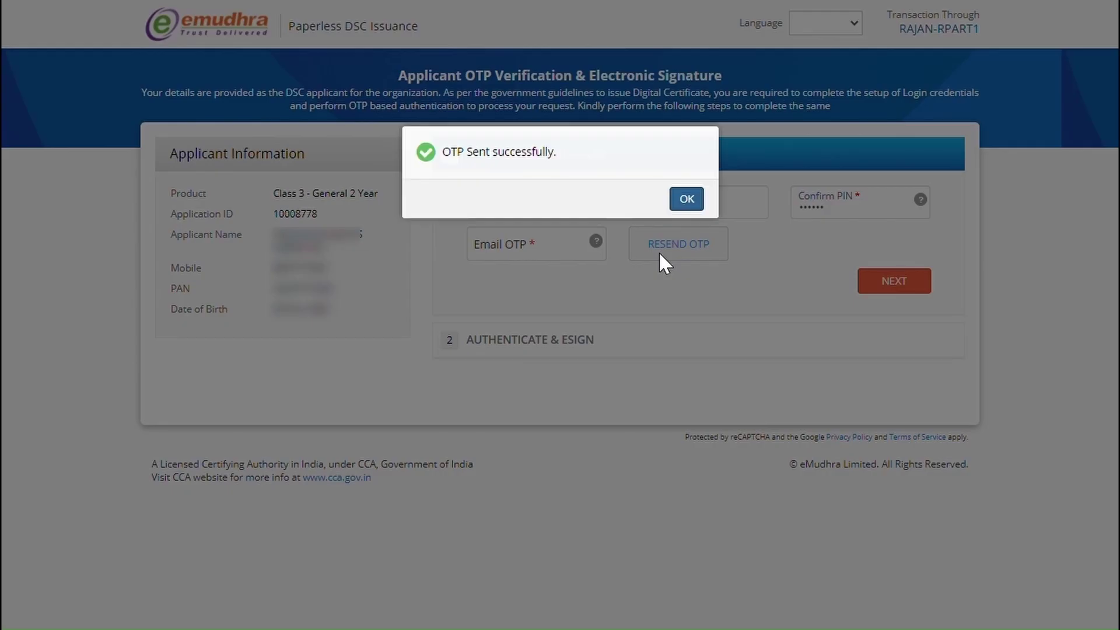
click(687, 199)
text(1234)
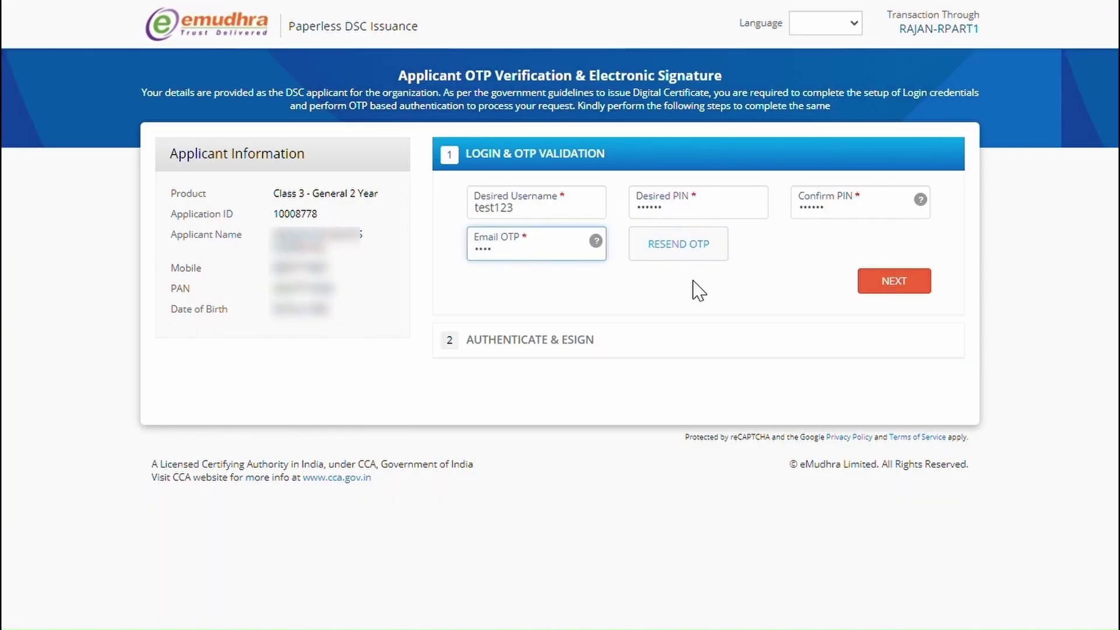
click(889, 284)
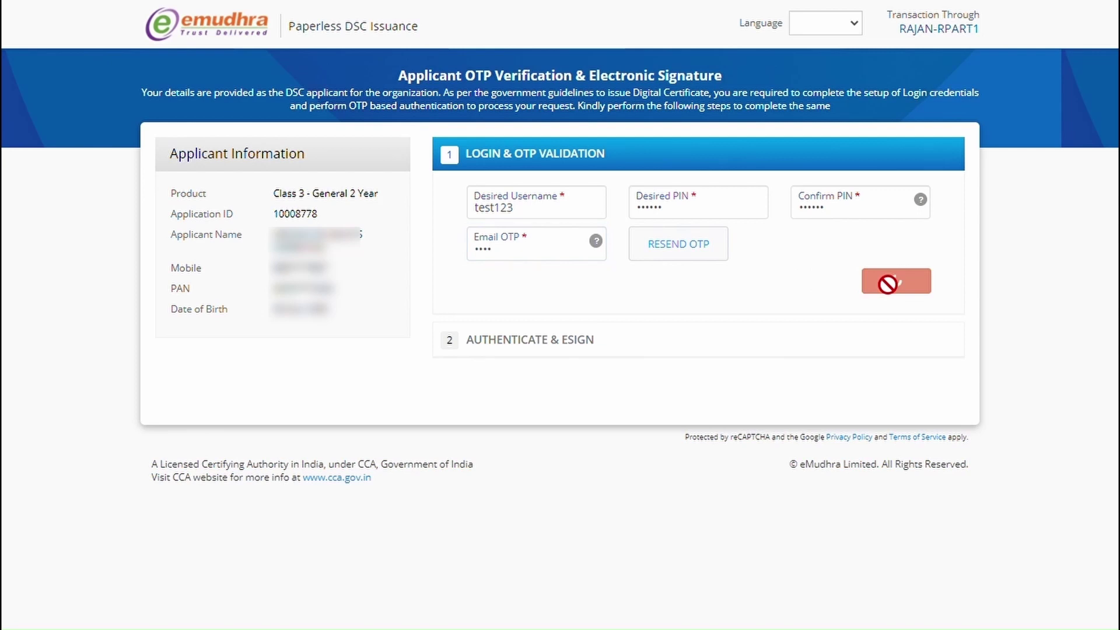
Step: Enter the PIN, verify the mobile one-time code, accept the KYC terms, and submit the eSign
text(12345)
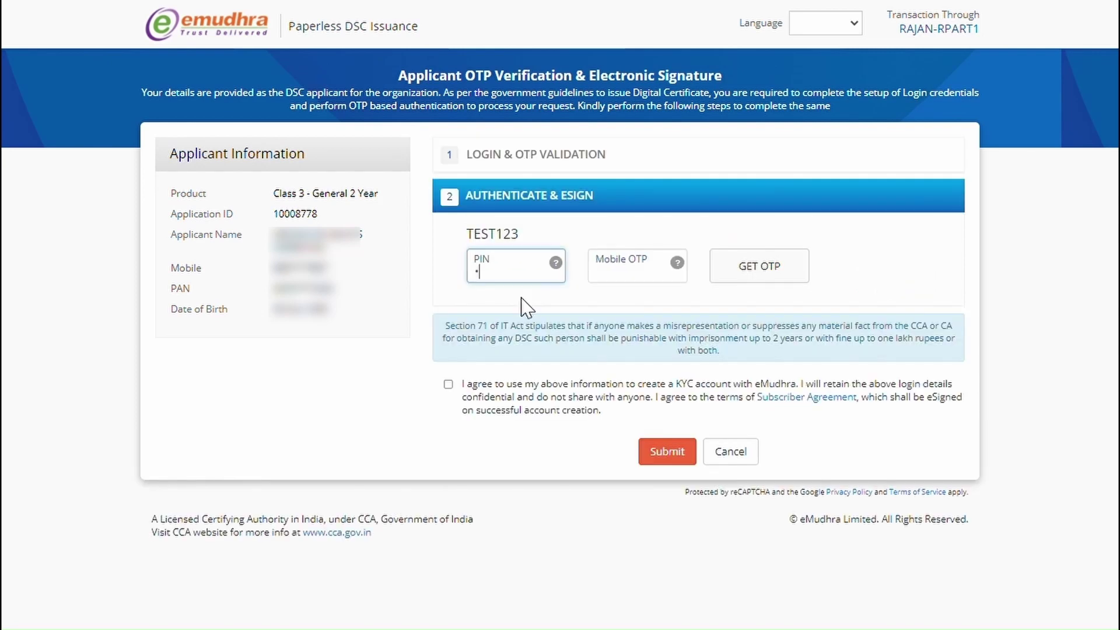
text(6)
click(758, 286)
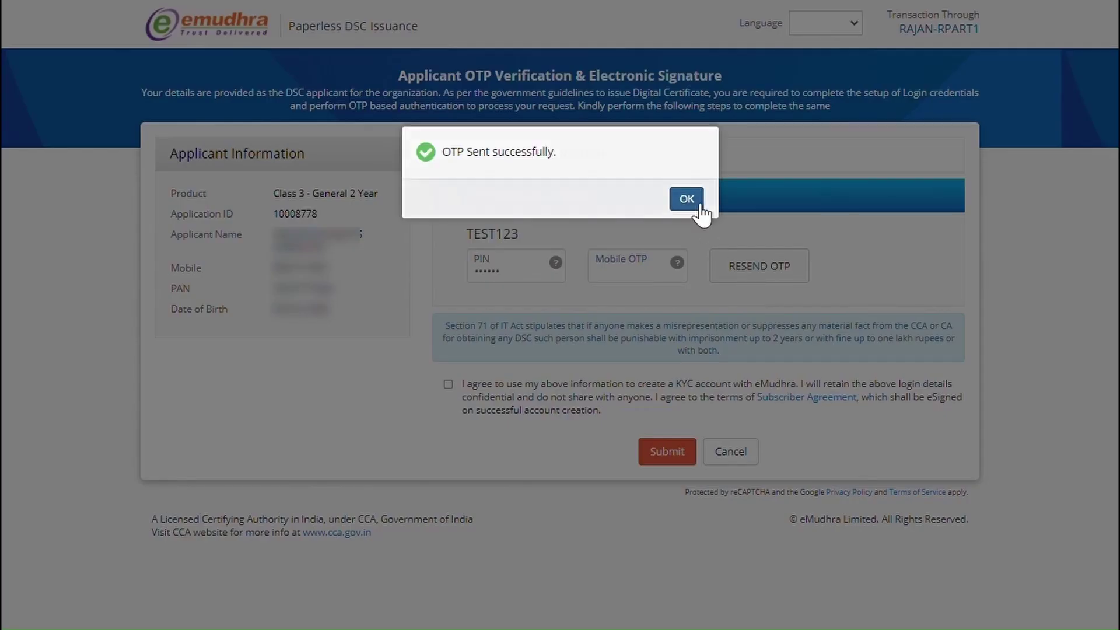
click(688, 199)
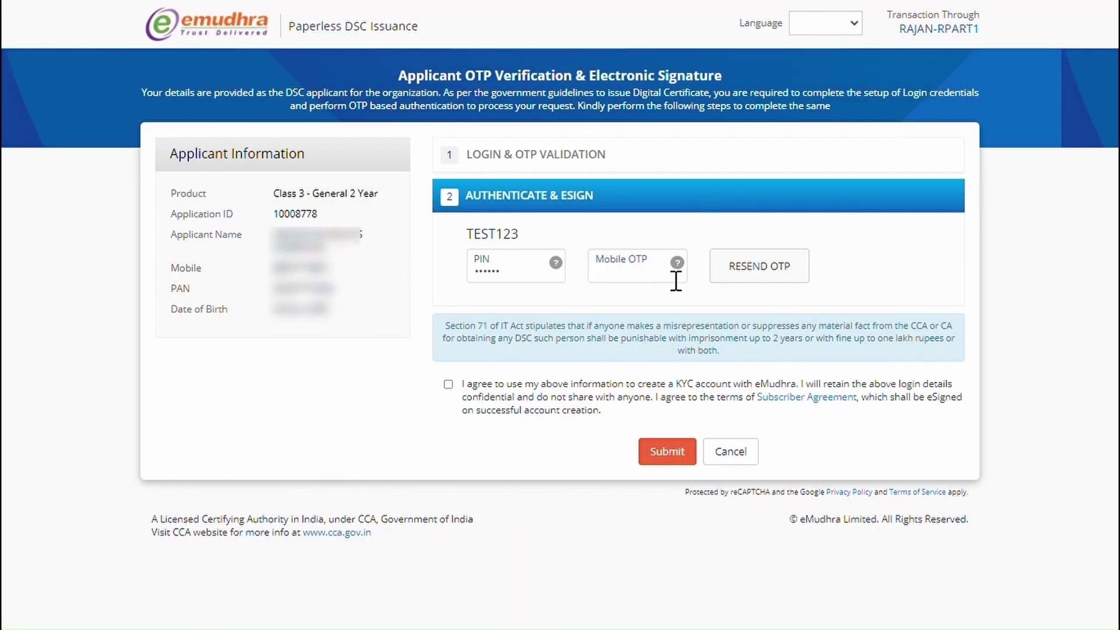
click(648, 274)
text(1234)
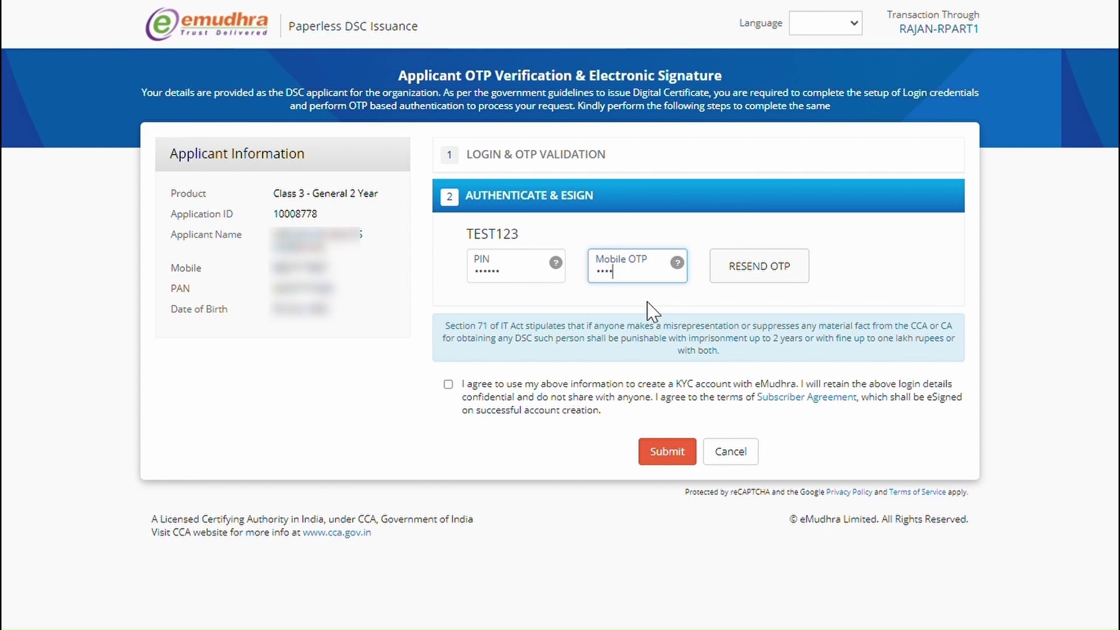
click(448, 385)
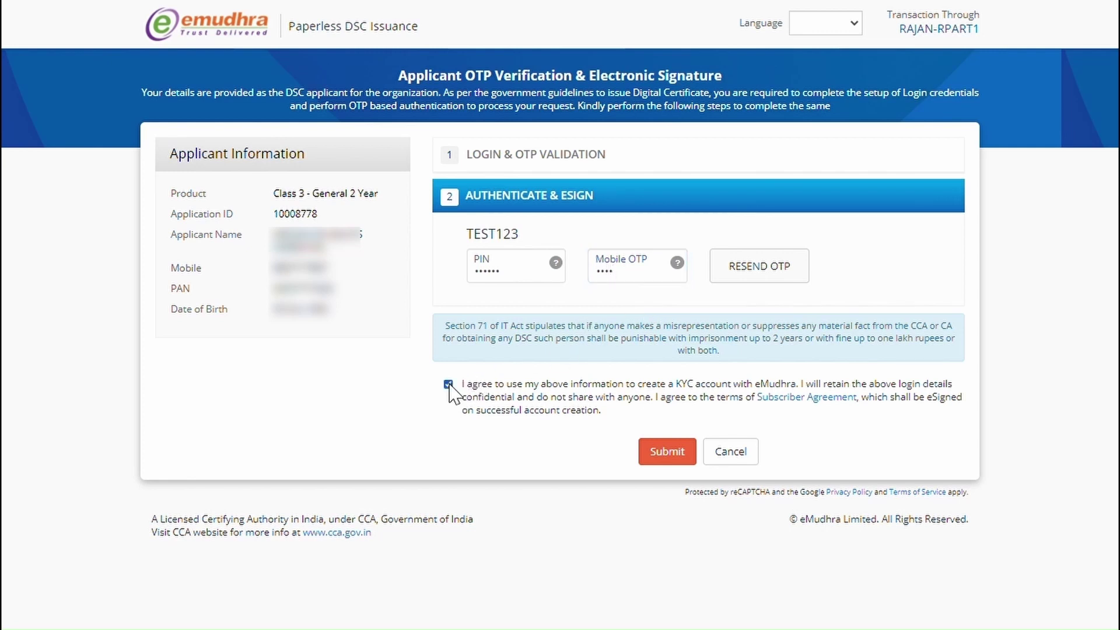
click(665, 461)
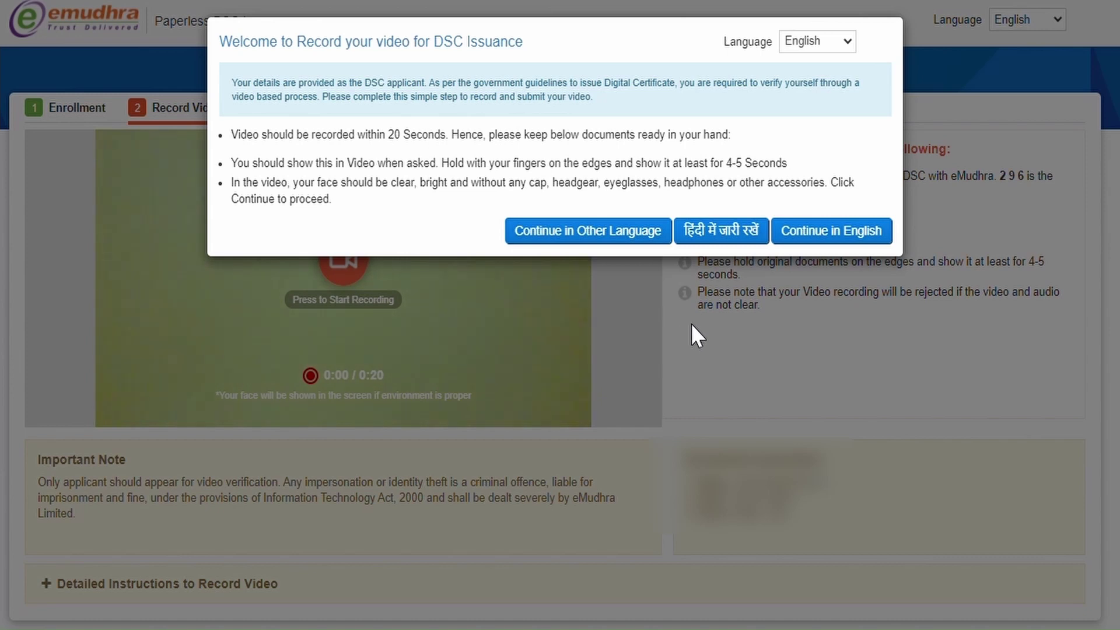
Step: Record the verification video in English for about 15 seconds, then preview it
click(813, 233)
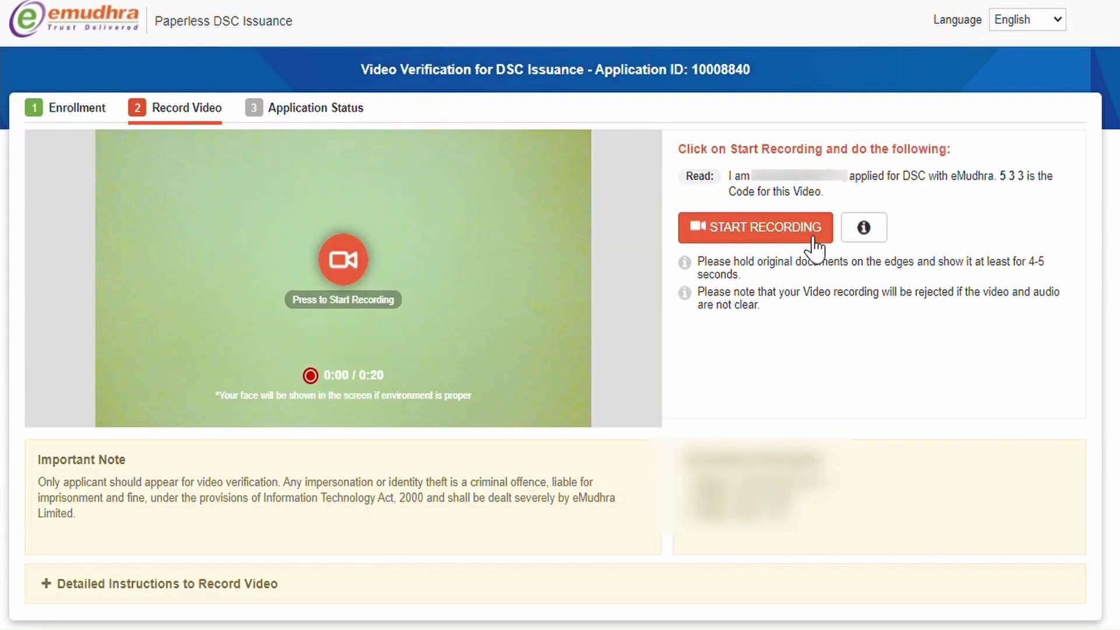
click(813, 231)
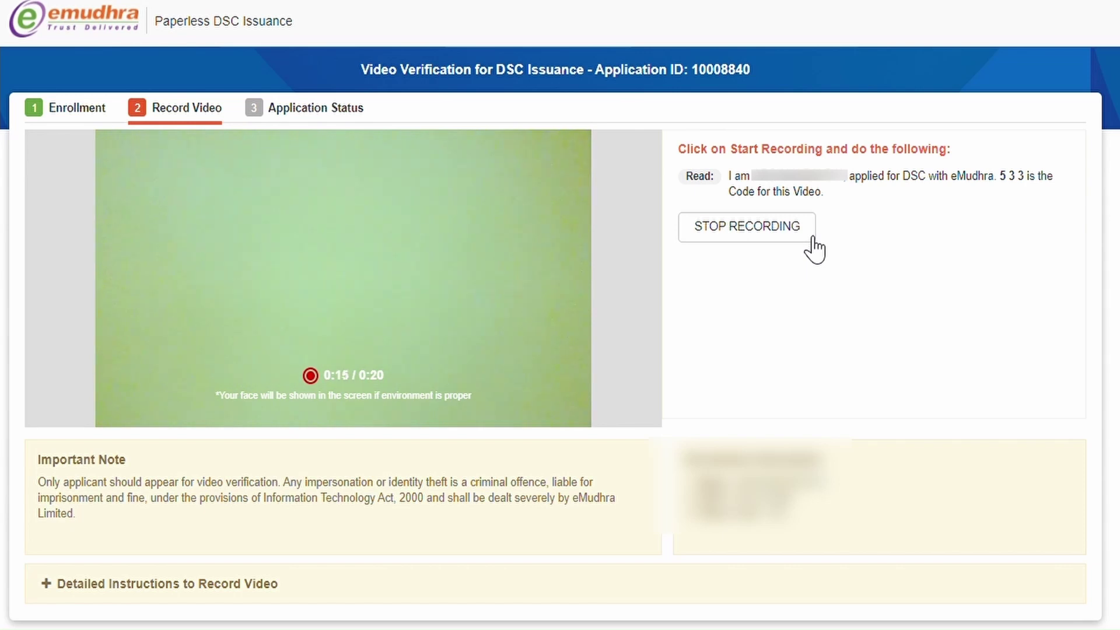
click(811, 237)
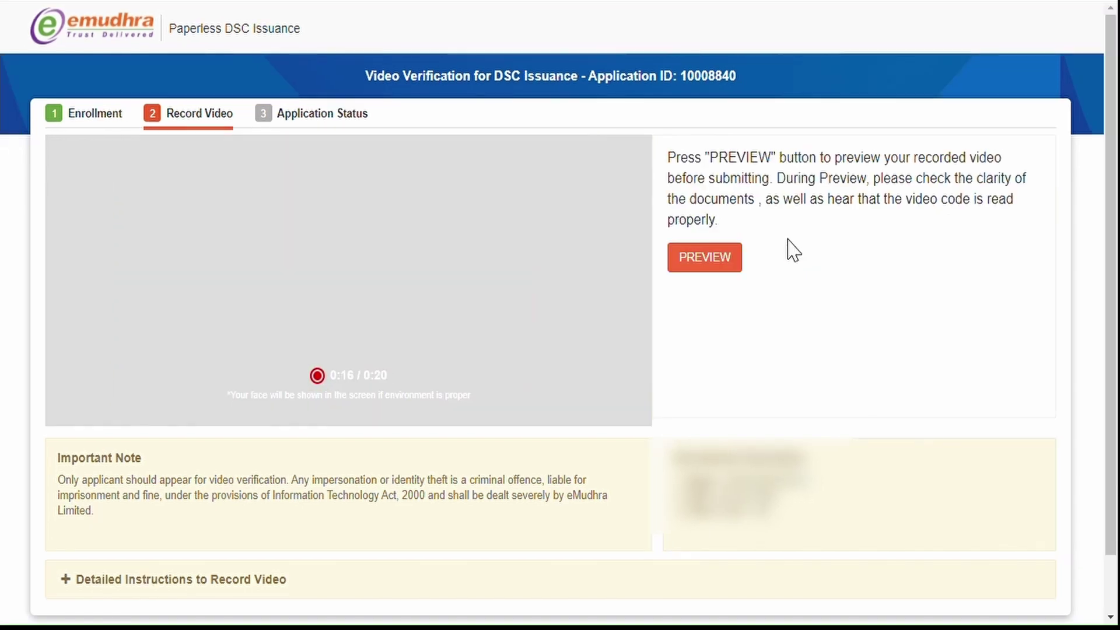
click(728, 272)
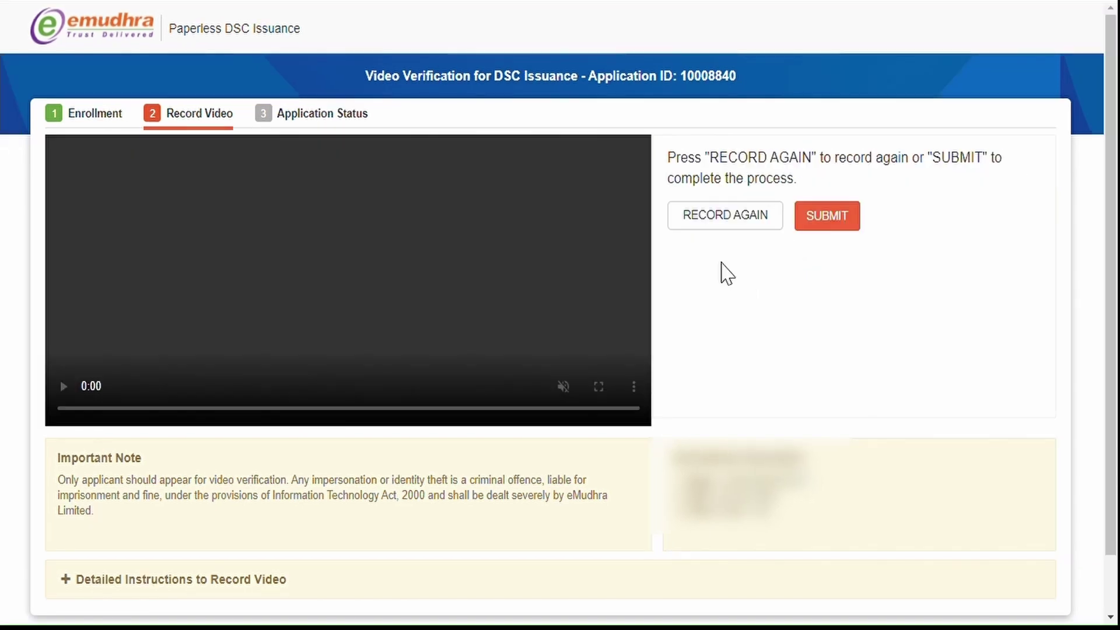